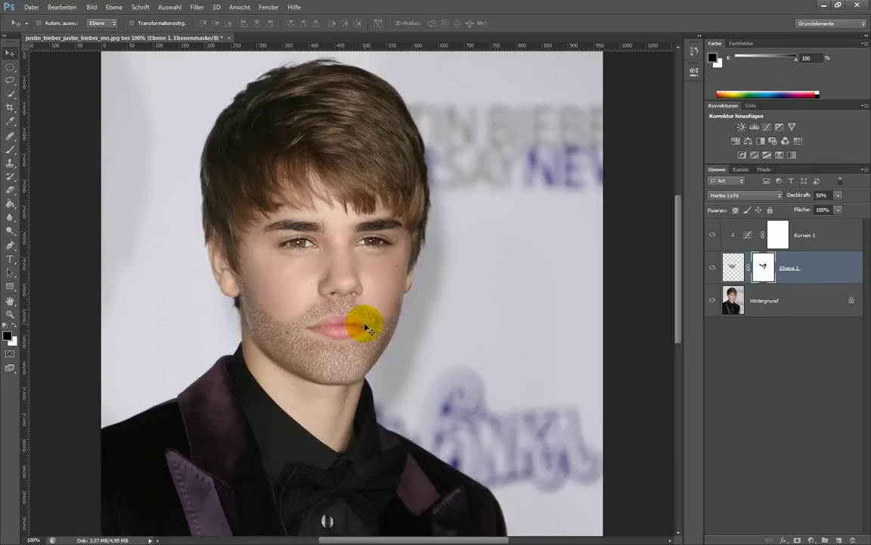
# Toggle the beard layer off and on to compare, then delete Ebene 1 and Kurven 1
pyautogui.scroll(1, 477, 226)
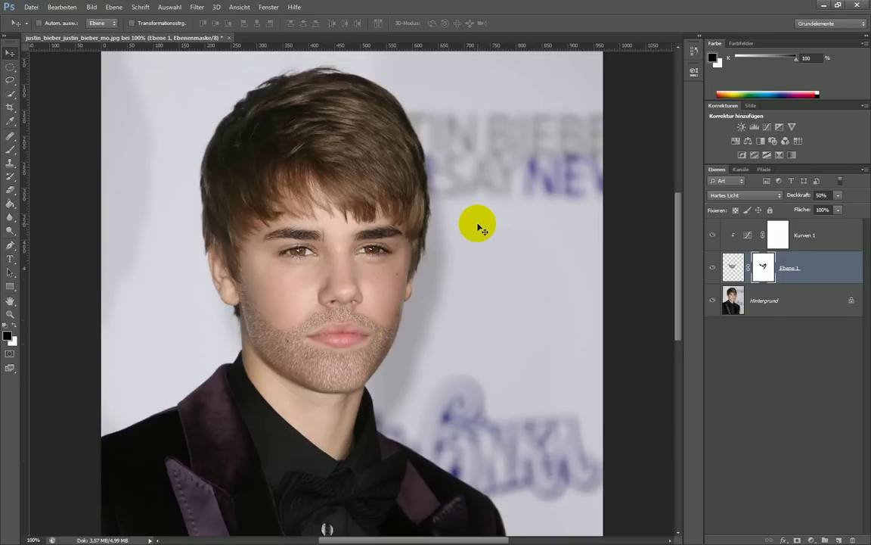
pyautogui.scroll(1, 477, 225)
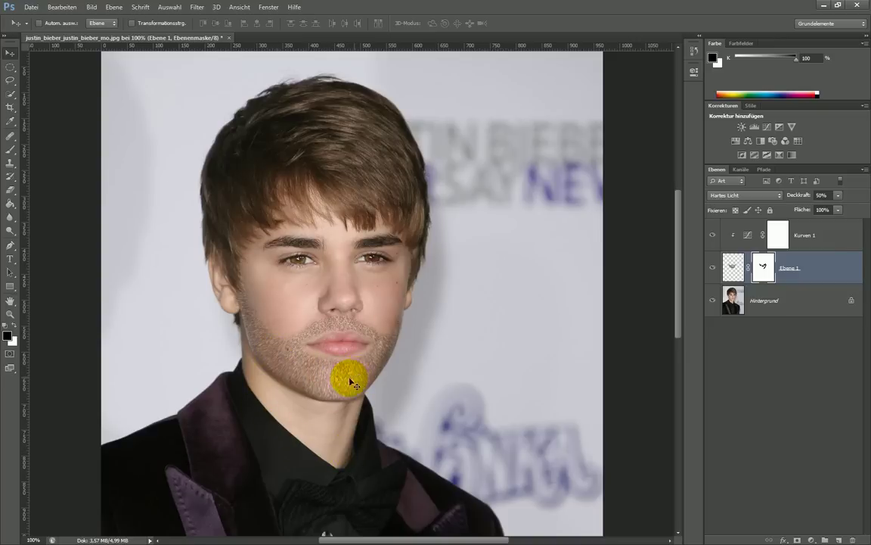
pyautogui.click(712, 267)
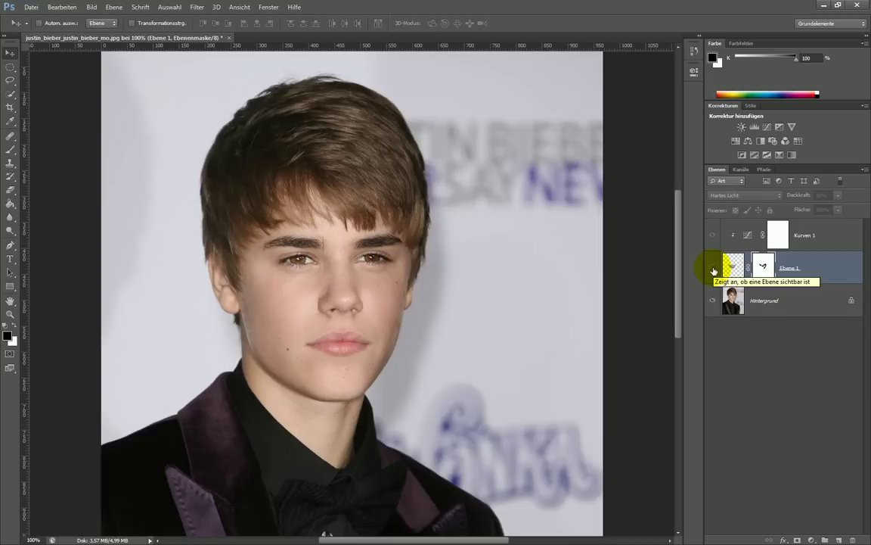
pyautogui.click(713, 270)
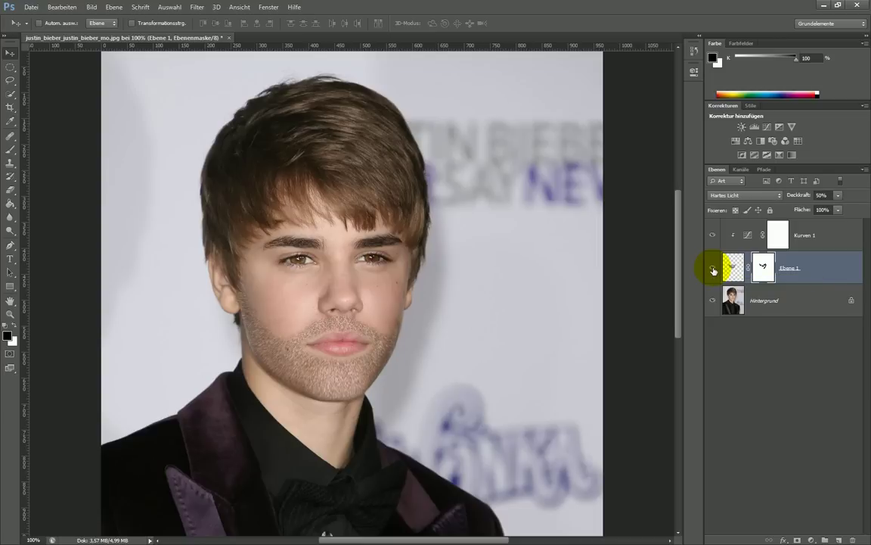
pyautogui.keyDown('shift'); pyautogui.click(832, 243); pyautogui.keyUp('shift')
pyautogui.moveTo(826, 272)
pyautogui.mouseDown()
pyautogui.moveTo(832, 495)
pyautogui.moveTo(792, 454)
pyautogui.mouseUp()
# Create an empty layer above the photo and set a Brush of 40 px, 0% hardness
pyautogui.hotkey('ctrl', 'shift', 'e')
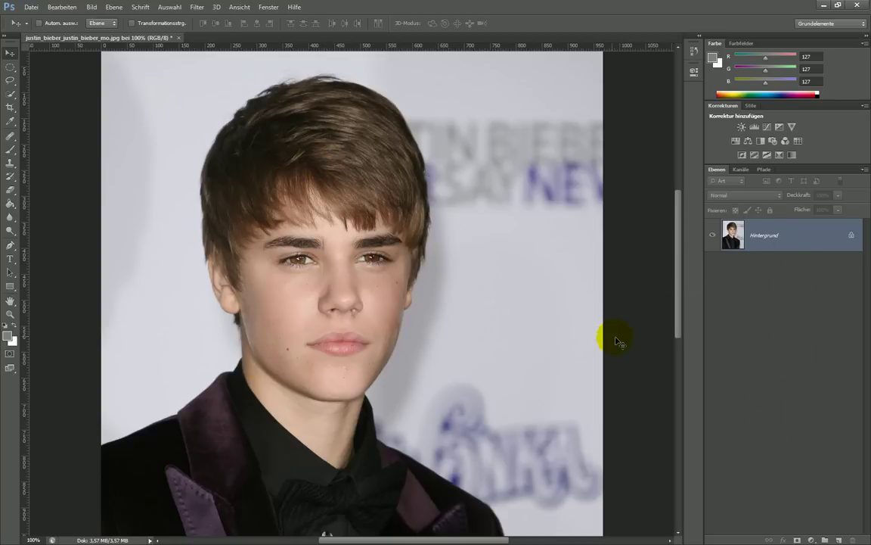
pyautogui.click(839, 539)
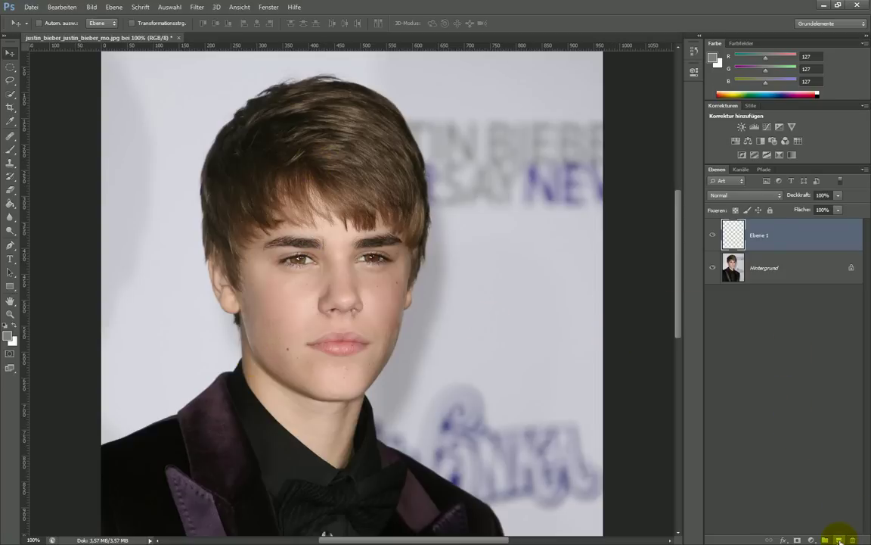
pyautogui.click(10, 149)
pyautogui.click(32, 151)
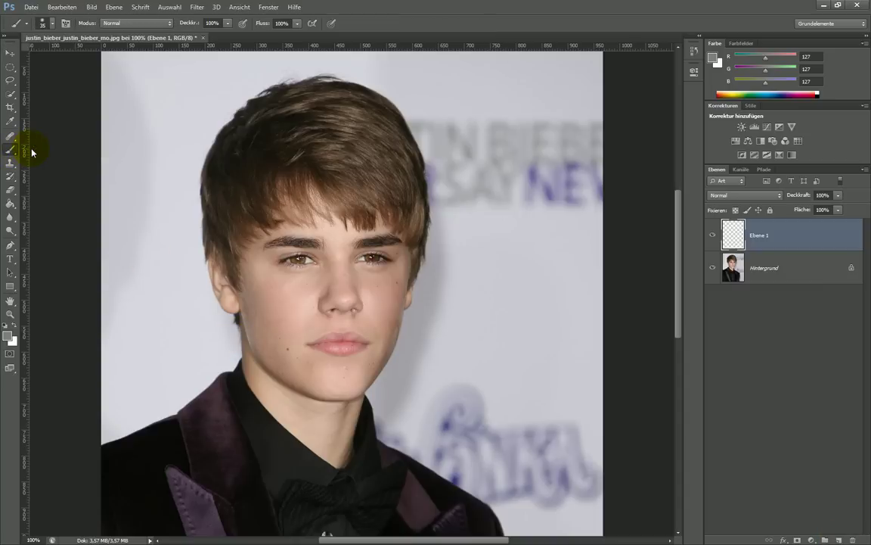
pyautogui.click(44, 25)
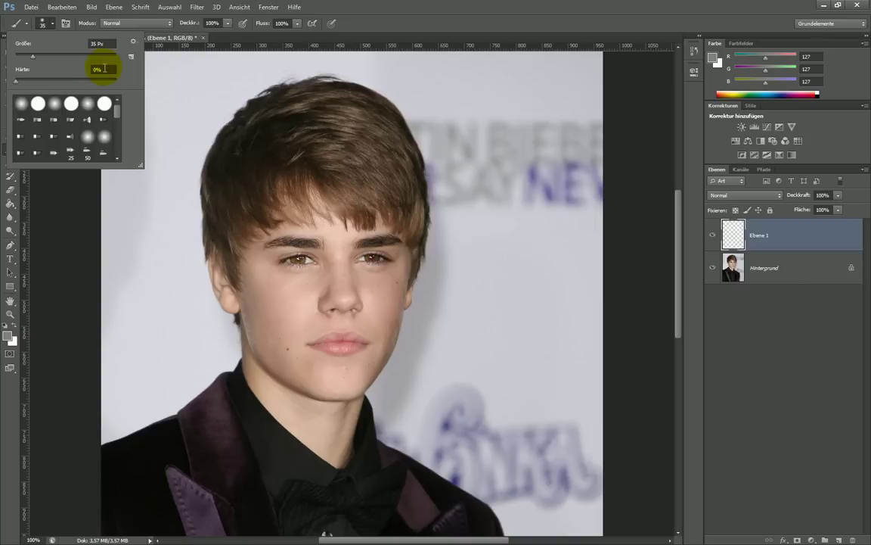
pyautogui.click(36, 57)
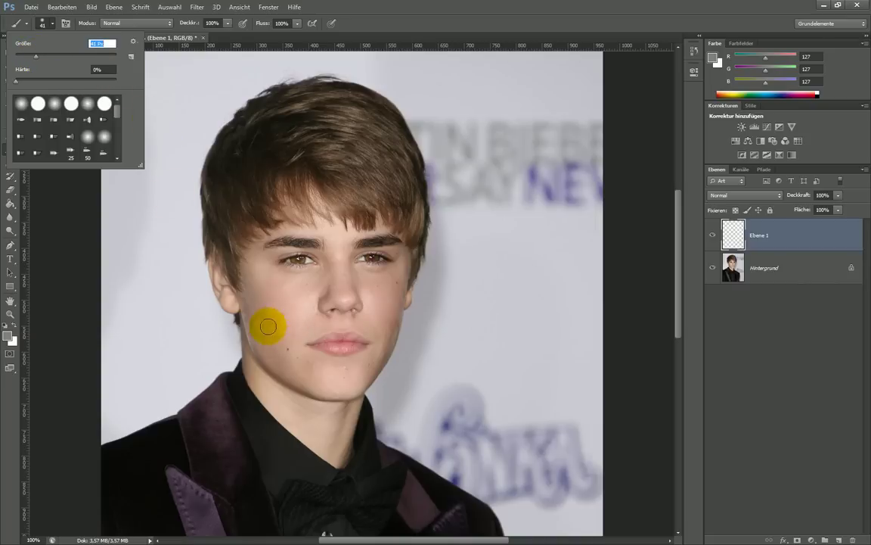
pyautogui.click(51, 28)
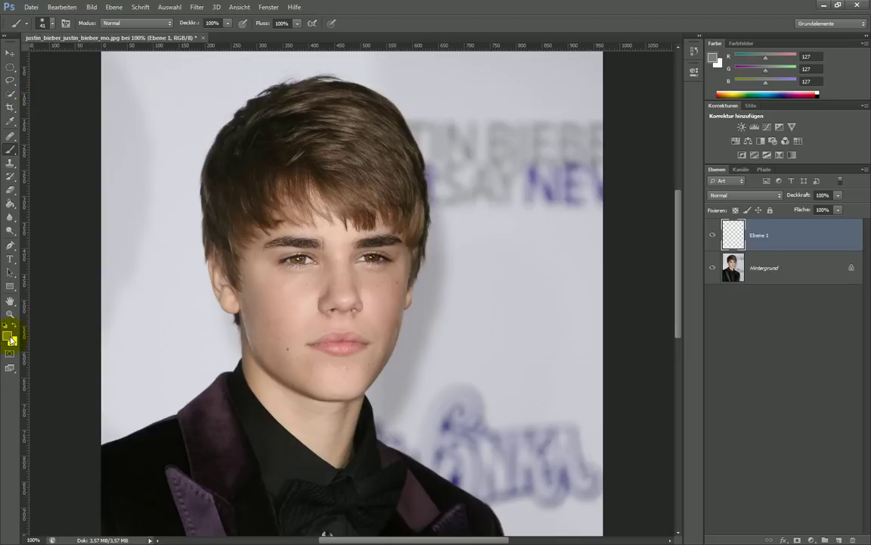
# Set the foreground colour to hex 7a7a7a (RGB 122/122/122)
pyautogui.click(12, 339)
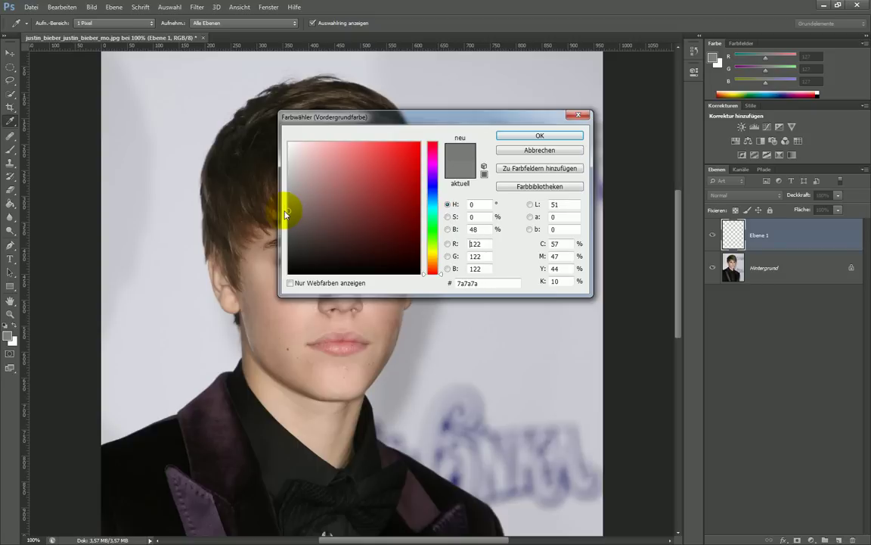
pyautogui.moveTo(485, 284); pyautogui.dragTo(429, 290)
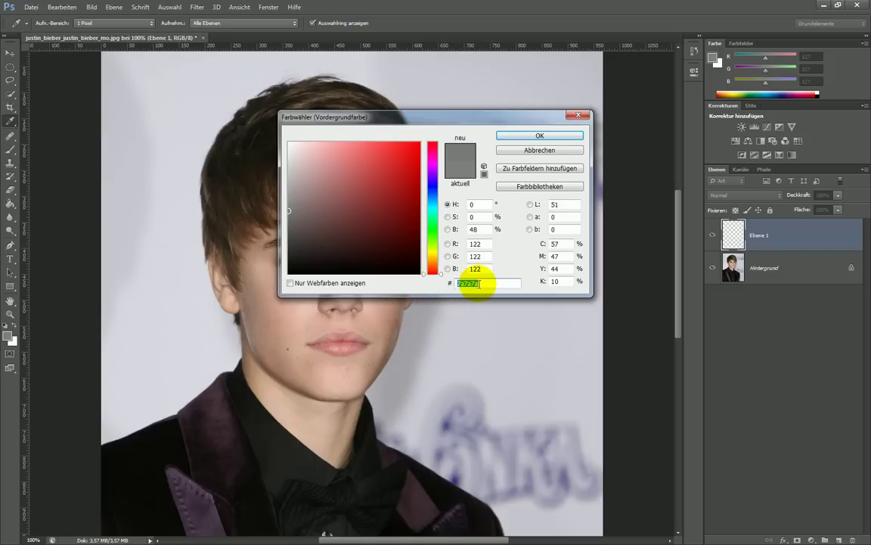
pyautogui.click(518, 136)
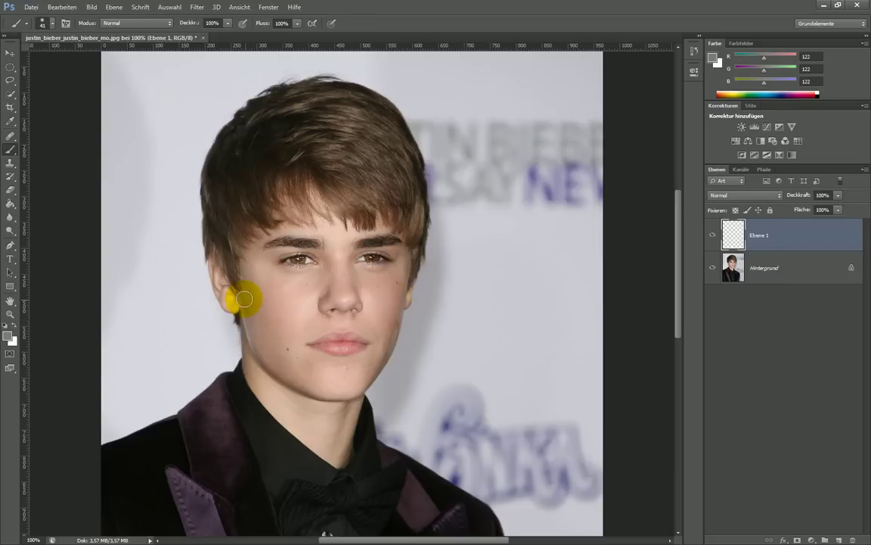
# Paint mid grey over the cheeks, jaw, chin and upper lip on Ebene 1, leaving the lips clear
pyautogui.moveTo(244, 303)
pyautogui.mouseDown()
pyautogui.moveTo(279, 366)
pyautogui.moveTo(369, 376)
pyautogui.moveTo(399, 317)
pyautogui.moveTo(271, 352)
pyautogui.moveTo(258, 331)
pyautogui.moveTo(305, 330)
pyautogui.moveTo(331, 317)
pyautogui.moveTo(375, 334)
pyautogui.moveTo(334, 317)
pyautogui.moveTo(259, 340)
pyautogui.moveTo(339, 370)
pyautogui.moveTo(289, 352)
pyautogui.moveTo(332, 389)
pyautogui.moveTo(270, 360)
pyautogui.moveTo(255, 338)
pyautogui.moveTo(331, 364)
pyautogui.moveTo(374, 351)
pyautogui.moveTo(339, 367)
pyautogui.moveTo(293, 349)
pyautogui.moveTo(392, 334)
pyautogui.moveTo(341, 355)
pyautogui.mouseUp()
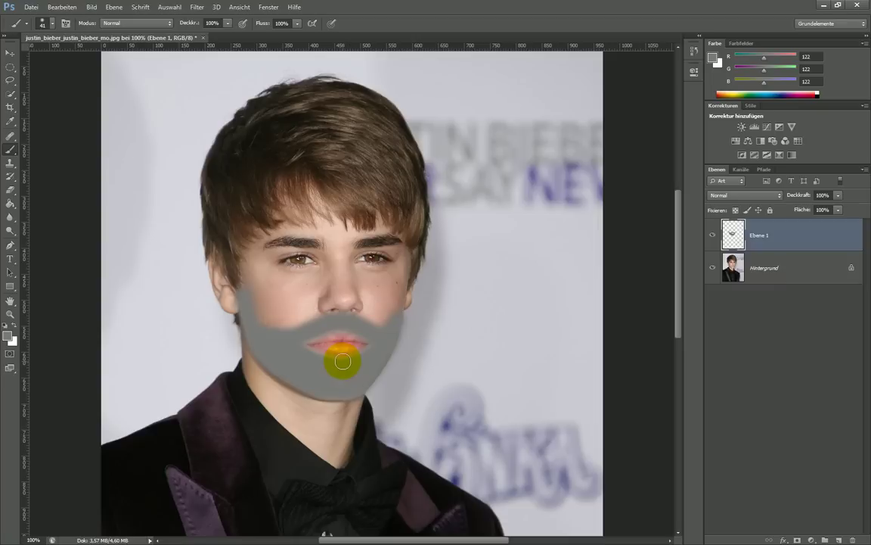
# Apply Add Noise to the grey beard at 20%, Gaussian, monochromatic
pyautogui.click(198, 8)
pyautogui.moveTo(220, 112)
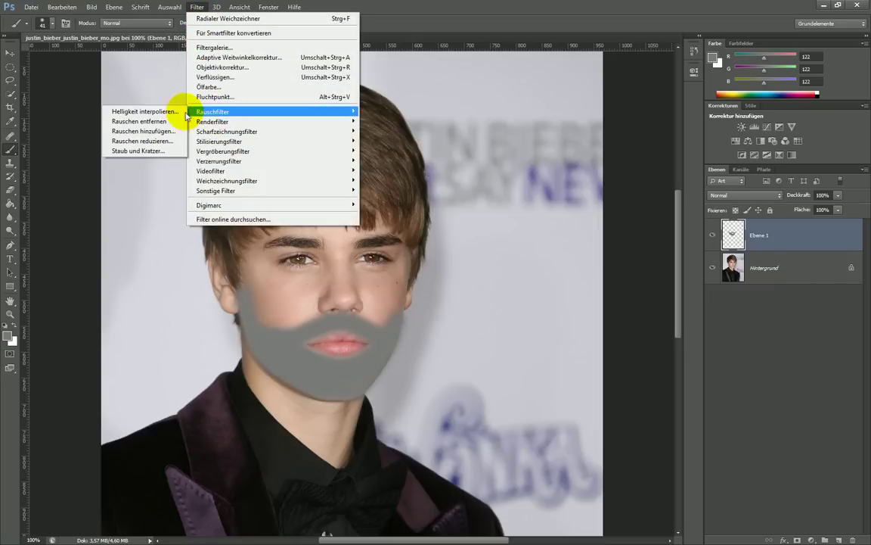
pyautogui.click(141, 136)
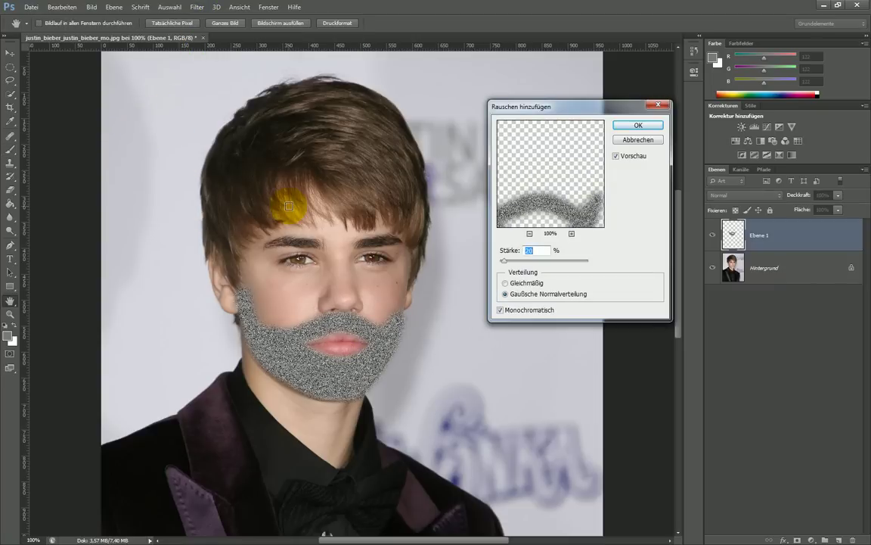
pyautogui.click(529, 251)
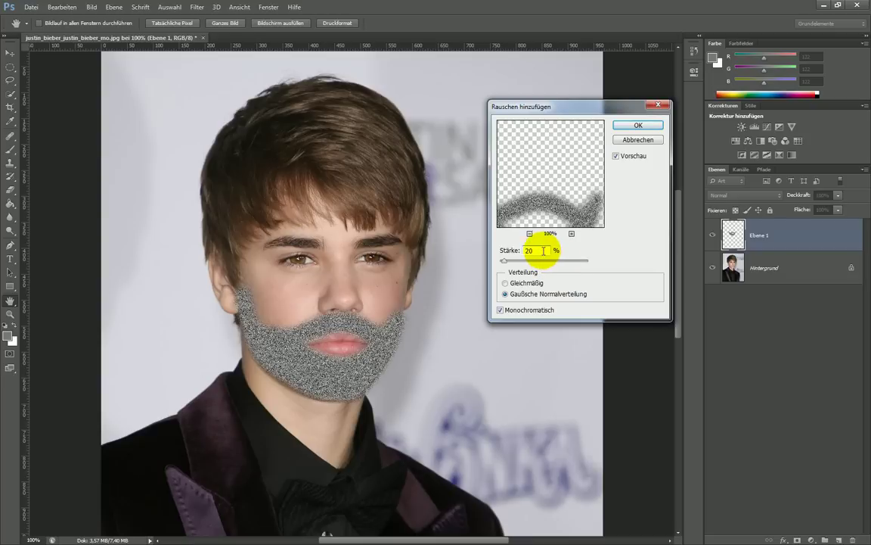
pyautogui.doubleClick(543, 251)
pyautogui.click(543, 251)
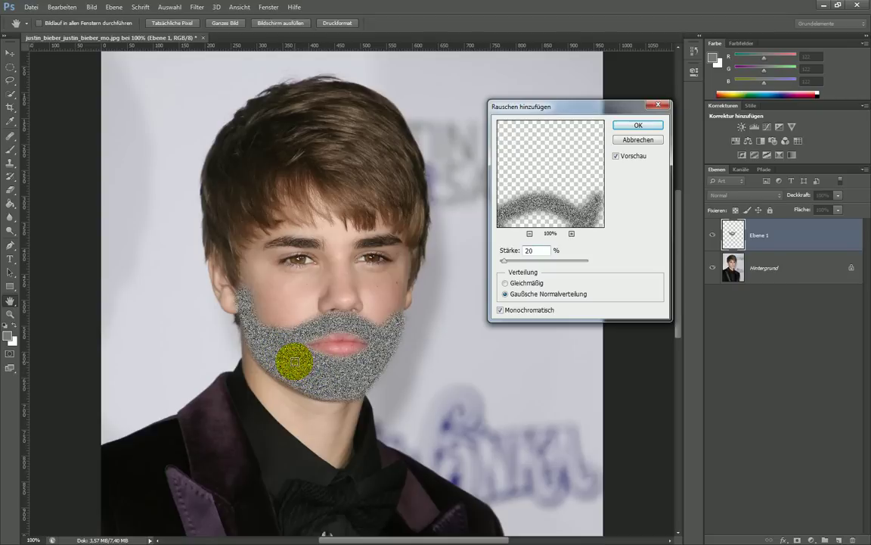
pyautogui.doubleClick(535, 249)
pyautogui.write('50')
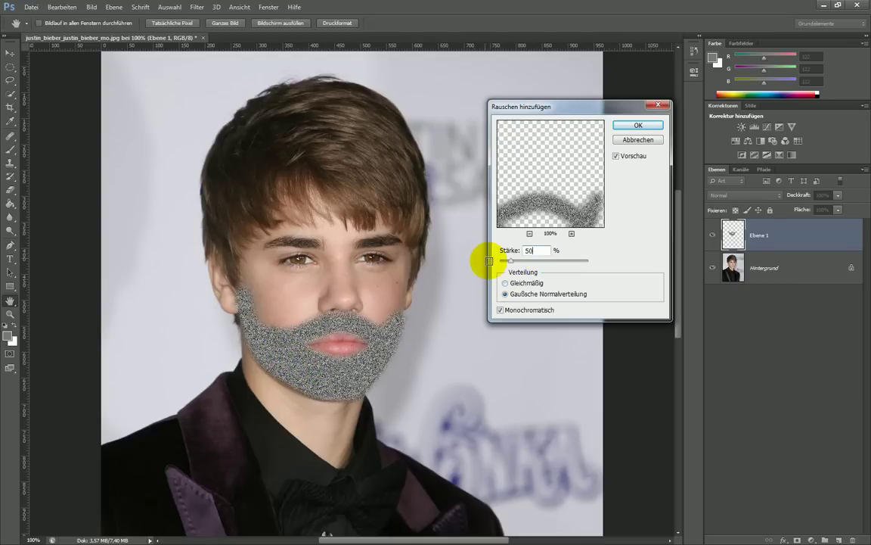
pyautogui.doubleClick(537, 250)
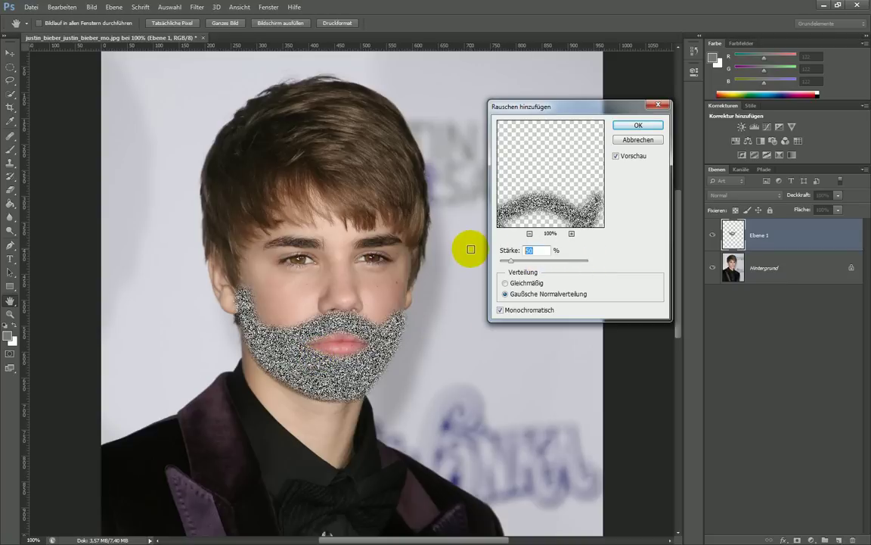
pyautogui.write('20')
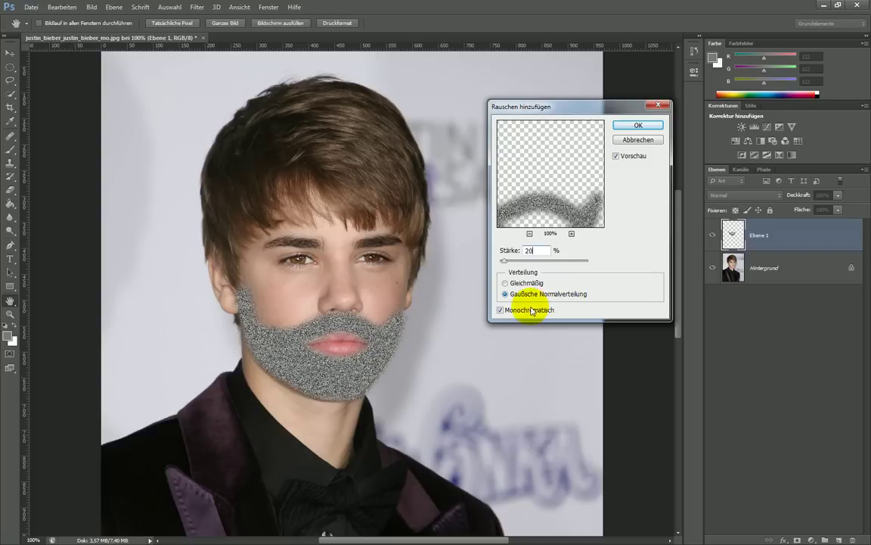
pyautogui.click(640, 126)
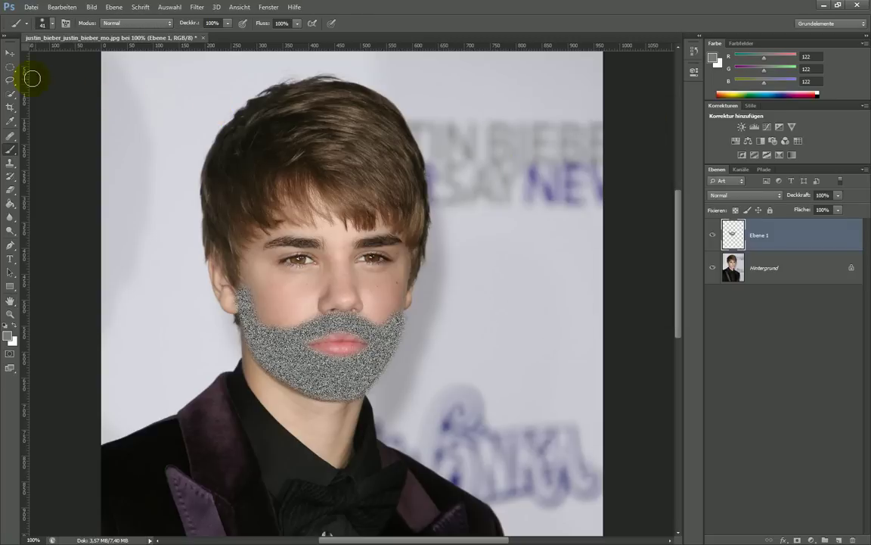
# Draw a circular elliptical-marquee selection enclosing the lower face and grey beard
pyautogui.rightClick(14, 70)
pyautogui.click(40, 69)
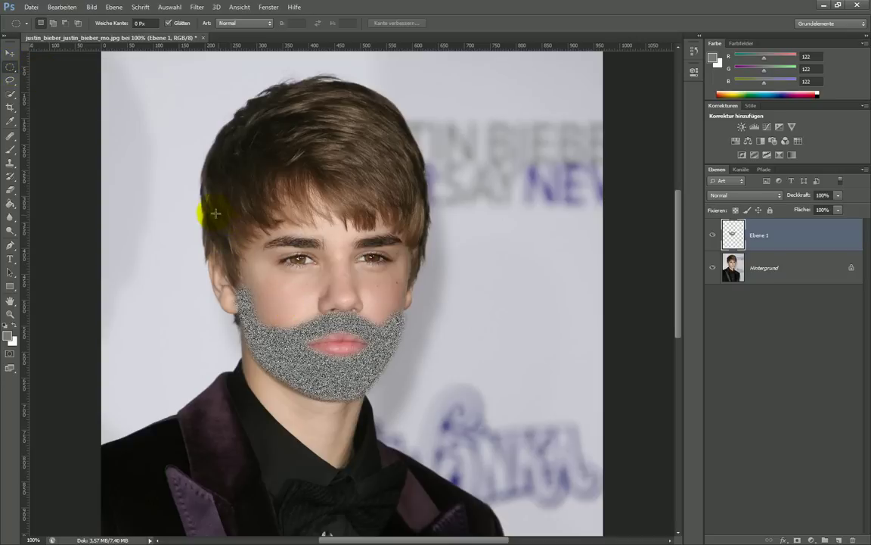
pyautogui.moveTo(196, 184); pyautogui.dragTo(350, 326)
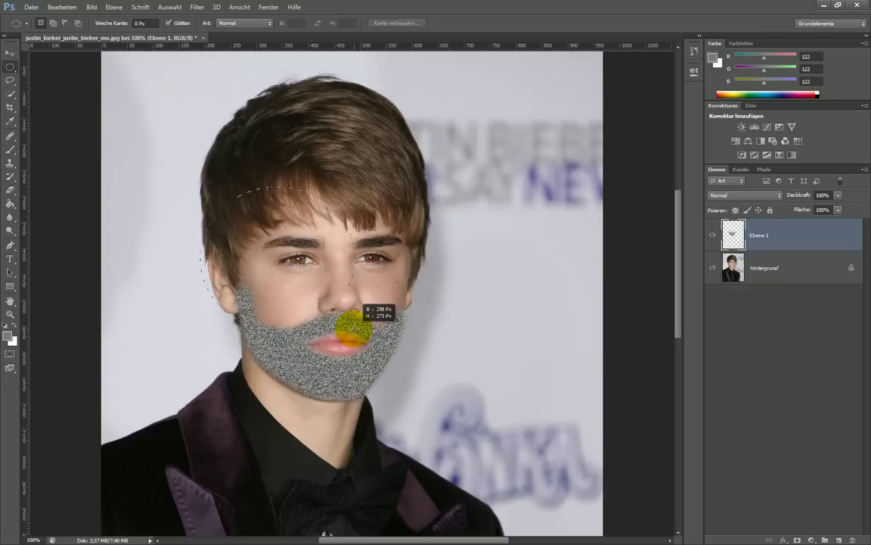
pyautogui.moveTo(350, 326); pyautogui.dragTo(489, 413)
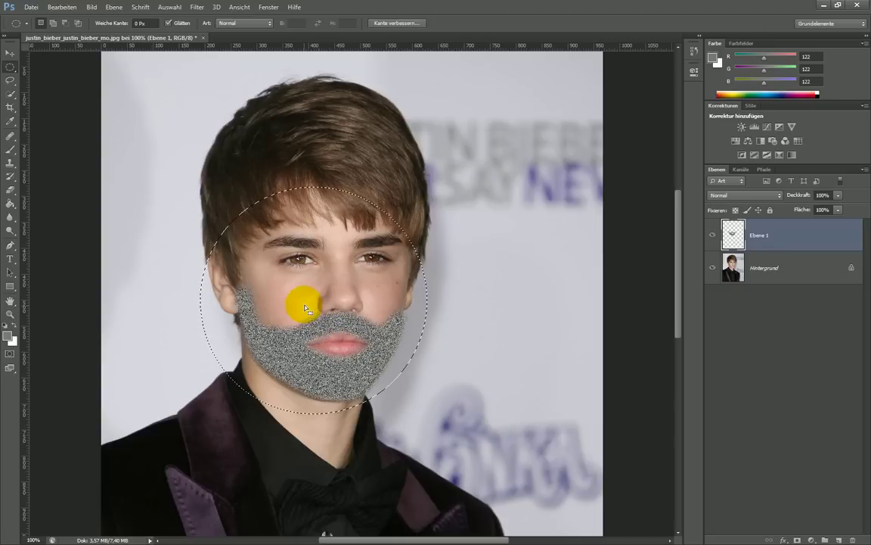
pyautogui.moveTo(305, 302); pyautogui.dragTo(338, 302)
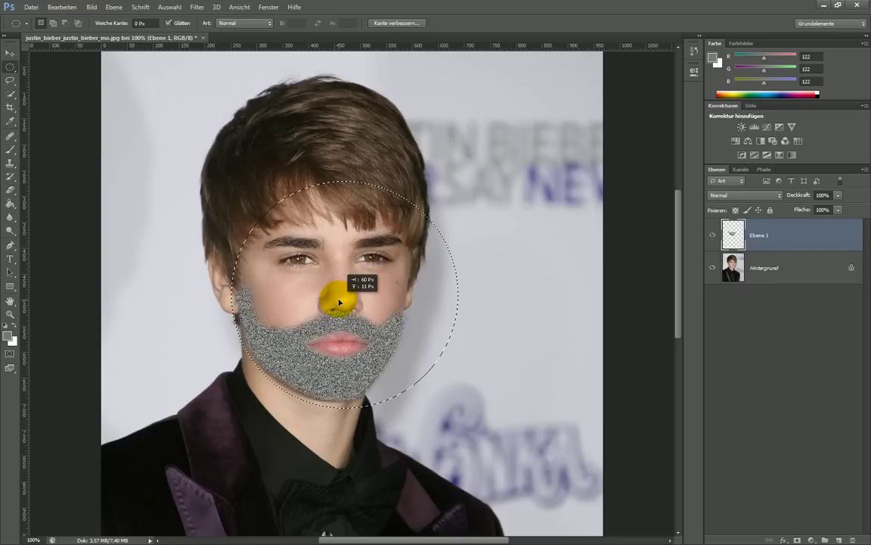
pyautogui.moveTo(338, 302); pyautogui.dragTo(338, 302)
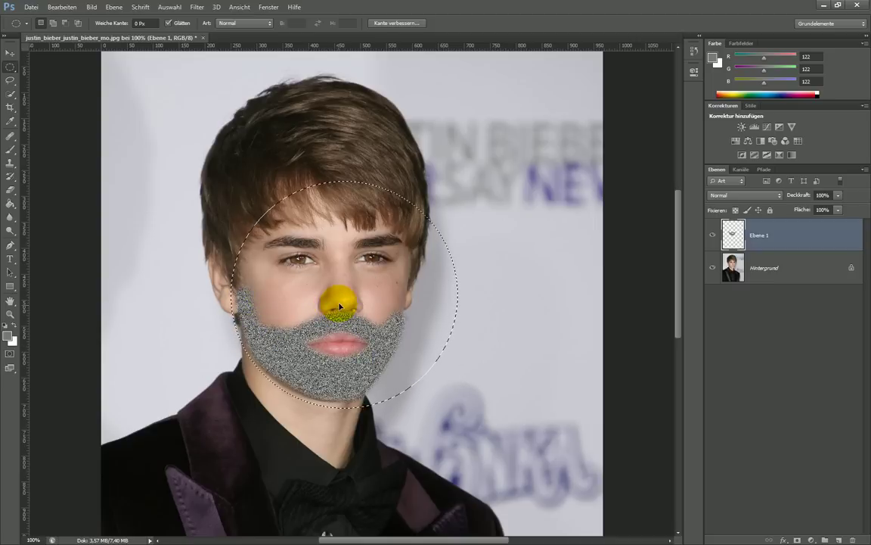
pyautogui.moveTo(341, 310); pyautogui.dragTo(336, 307)
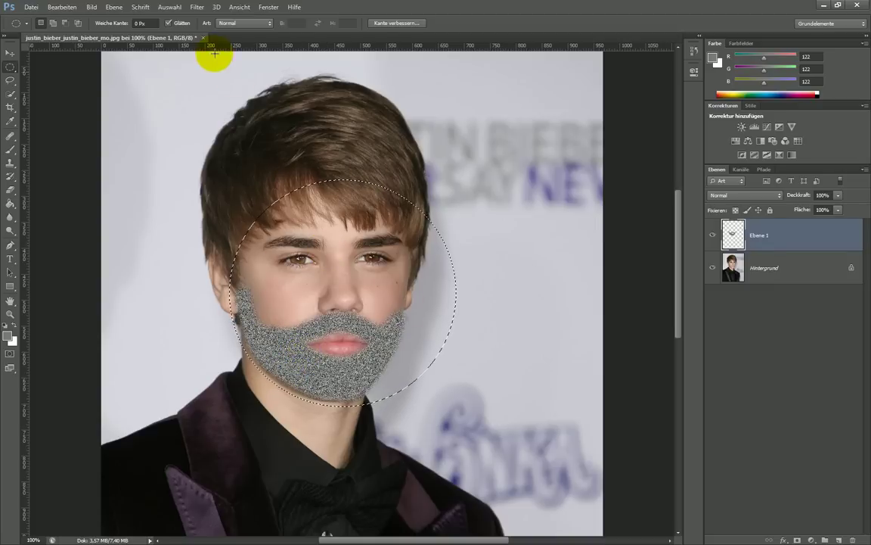
# Apply a Zoom-type Radial Blur at Best quality to the beard, then deselect
pyautogui.click(196, 9)
pyautogui.moveTo(227, 181)
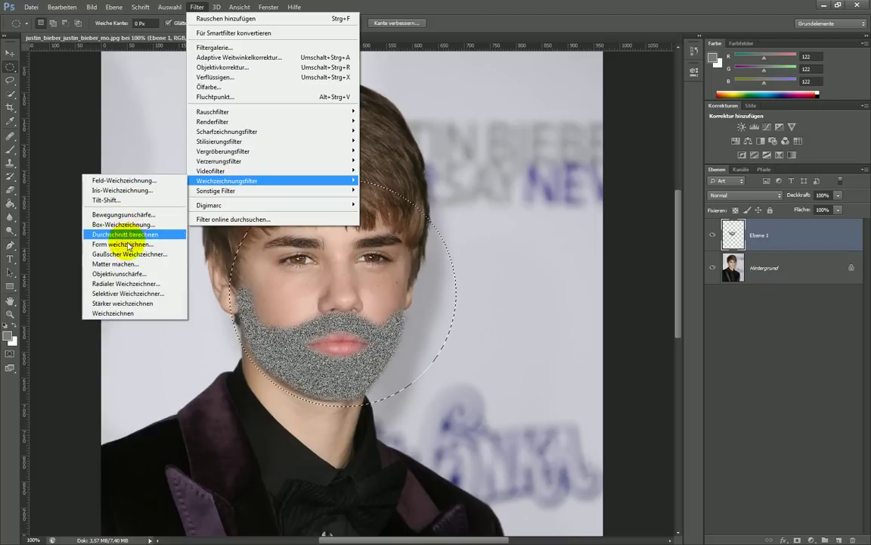
pyautogui.click(130, 290)
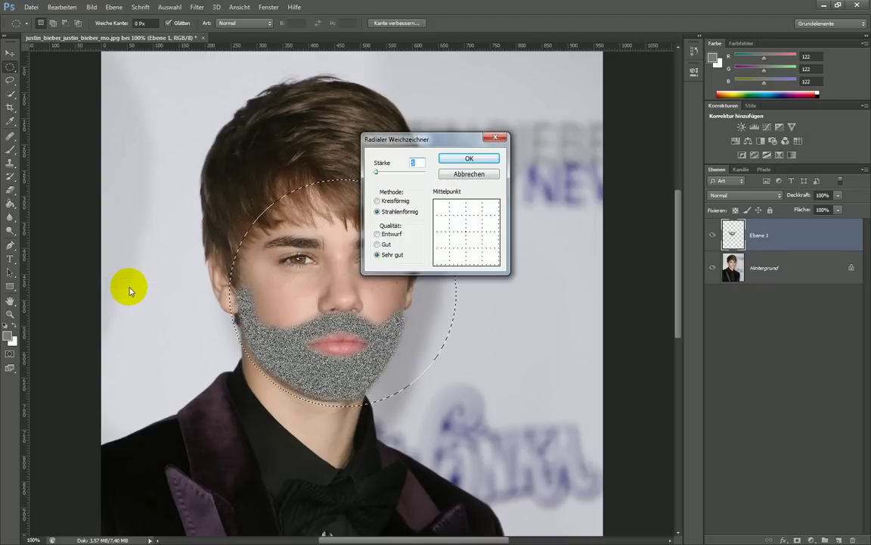
pyautogui.moveTo(416, 139); pyautogui.dragTo(462, 130)
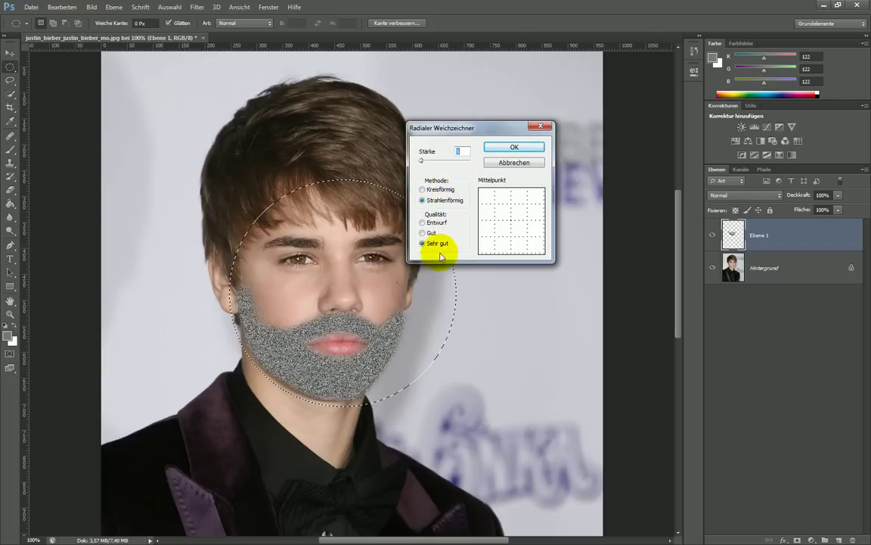
pyautogui.click(515, 147)
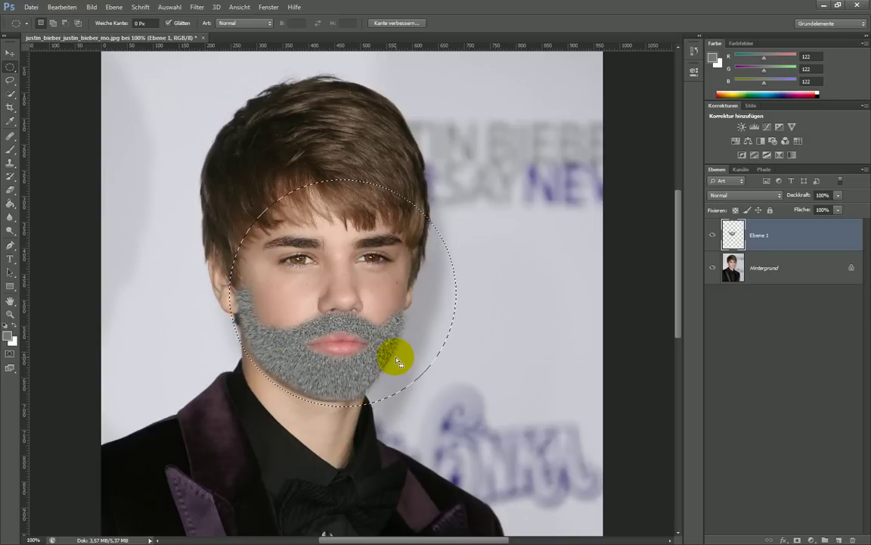
pyautogui.hotkey('ctrl', 'd')
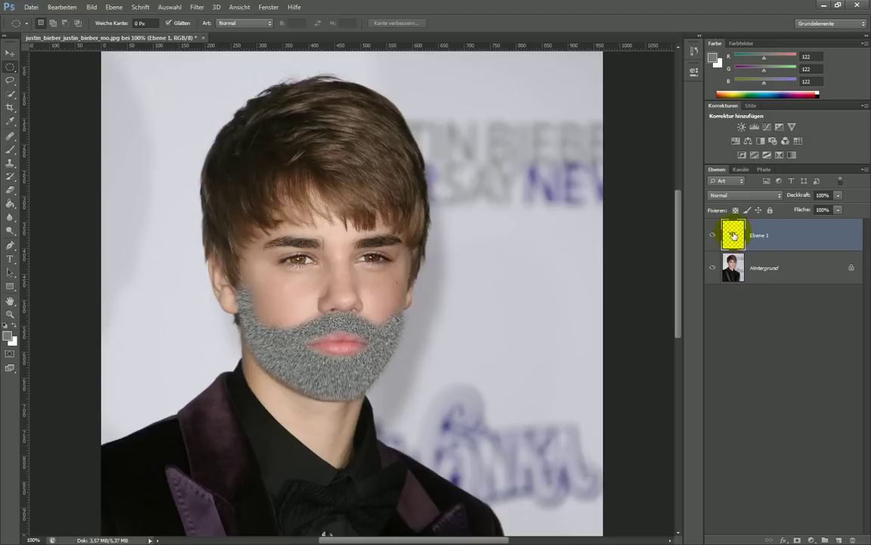
# Change Ebene 1's blend mode to Hartes Licht (Hard Light)
pyautogui.click(738, 196)
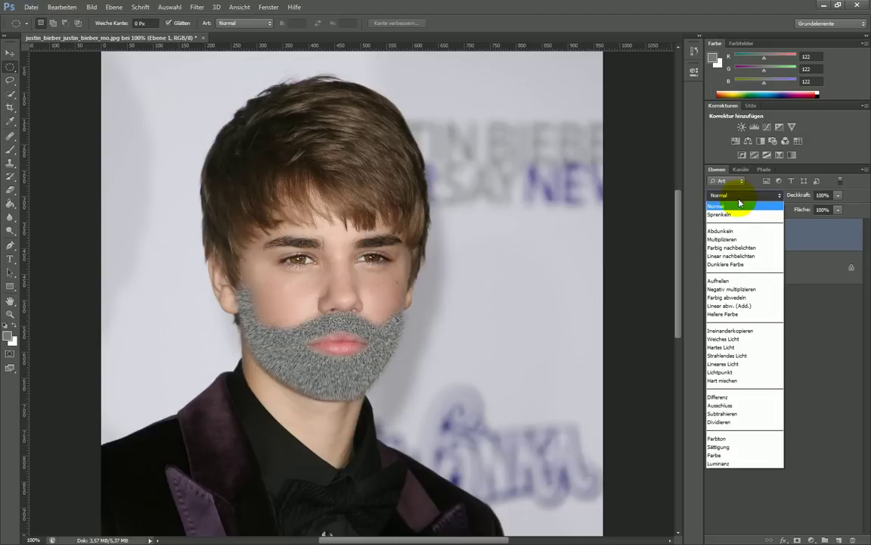
pyautogui.click(725, 347)
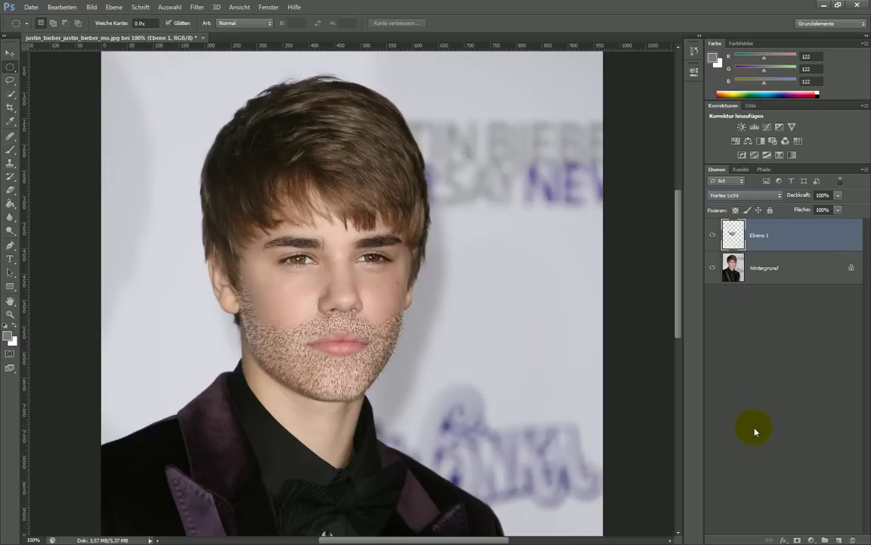
# Add a Curves layer clipped to Ebene 1 and lower its curve midpoint to darken the stubble
pyautogui.click(812, 540)
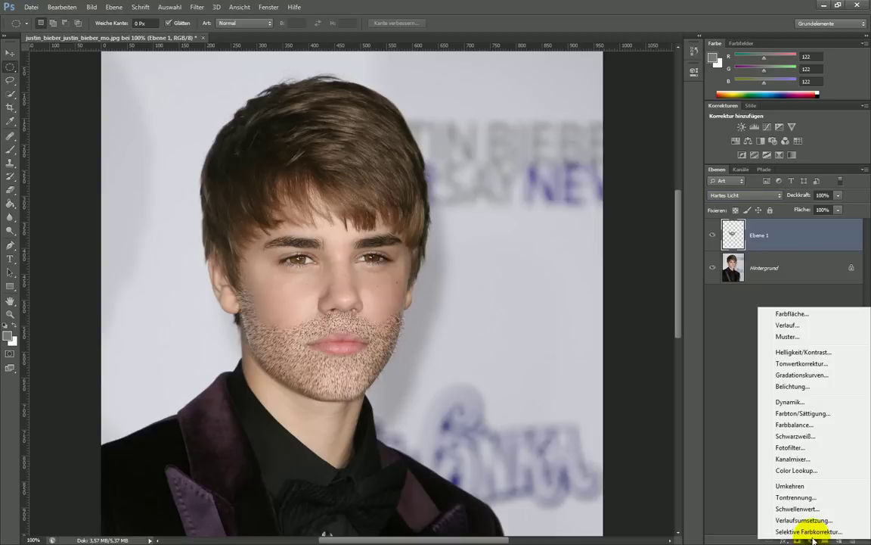
pyautogui.click(803, 374)
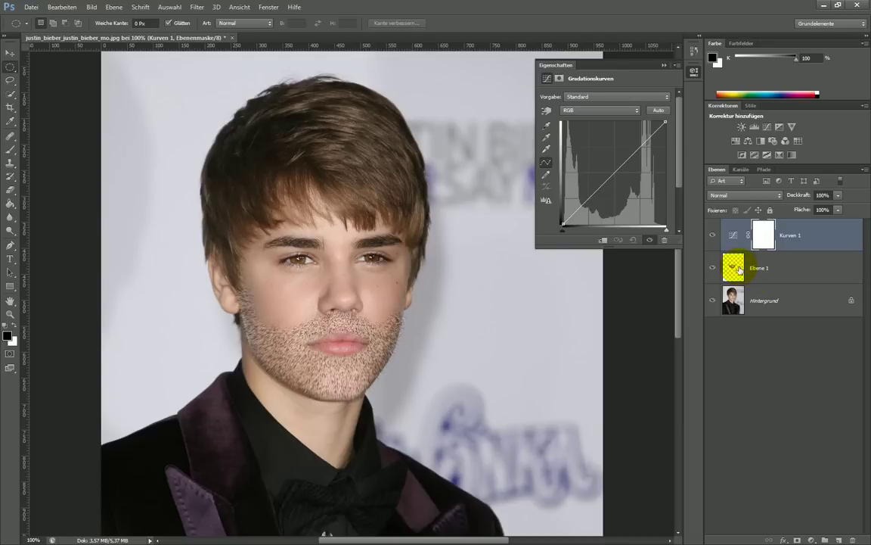
pyautogui.moveTo(754, 273); pyautogui.dragTo(784, 250)
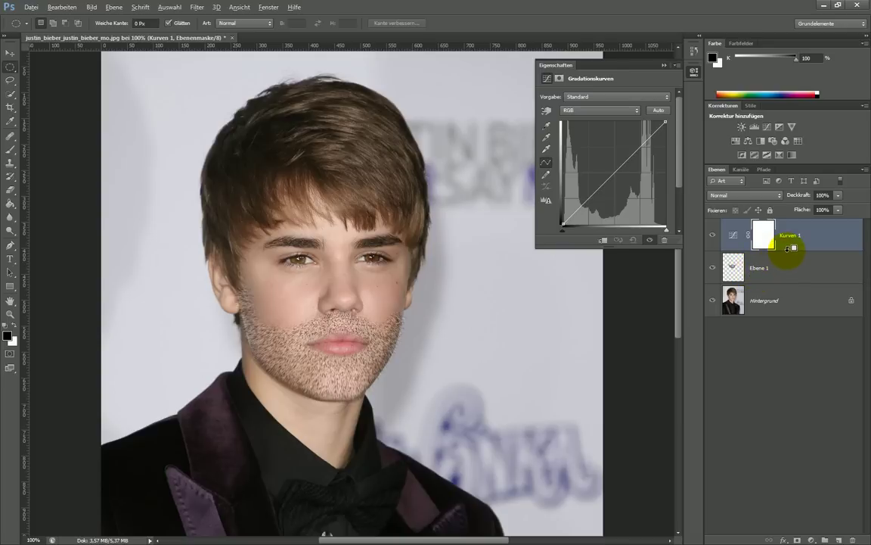
pyautogui.keyDown('alt'); pyautogui.click(756, 241); pyautogui.keyUp('alt')
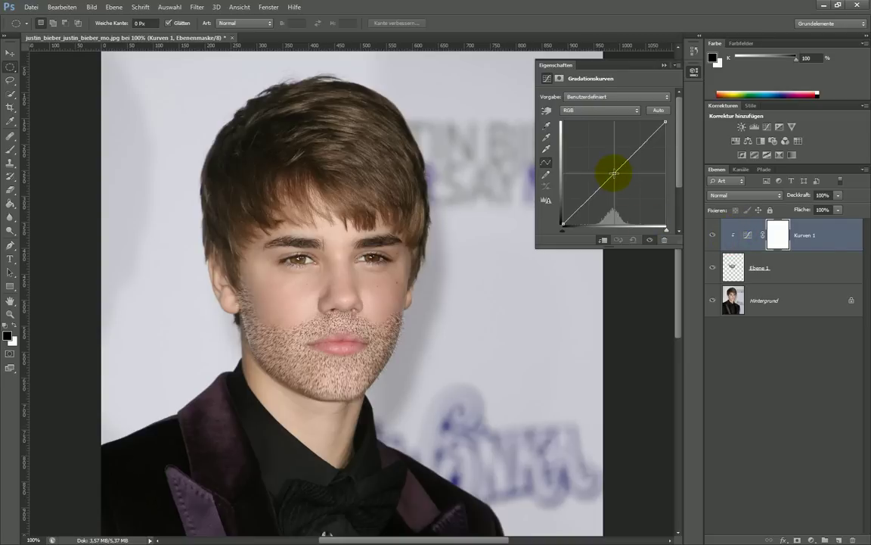
pyautogui.moveTo(614, 173); pyautogui.dragTo(616, 184)
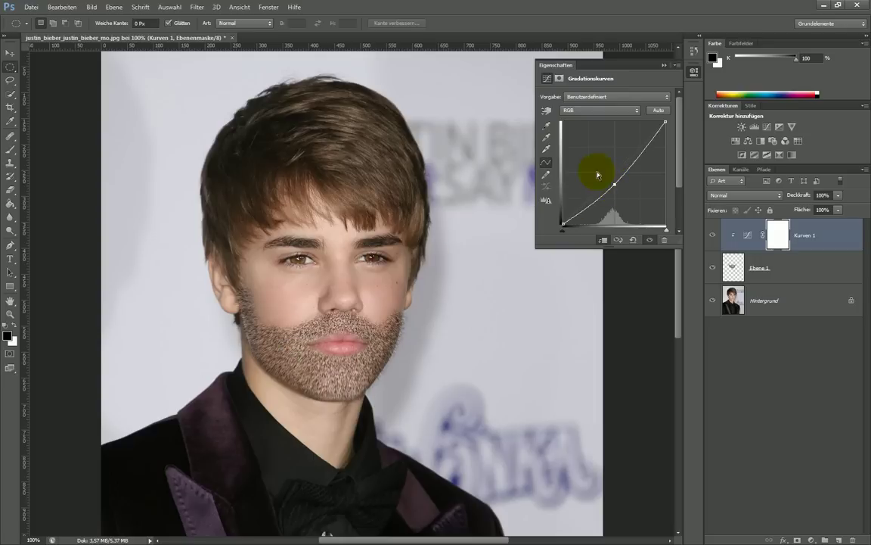
pyautogui.moveTo(613, 186); pyautogui.dragTo(615, 183)
# Set Ebene 1's opacity to 50% and zoom the view to 200%
pyautogui.click(802, 270)
pyautogui.click(824, 194)
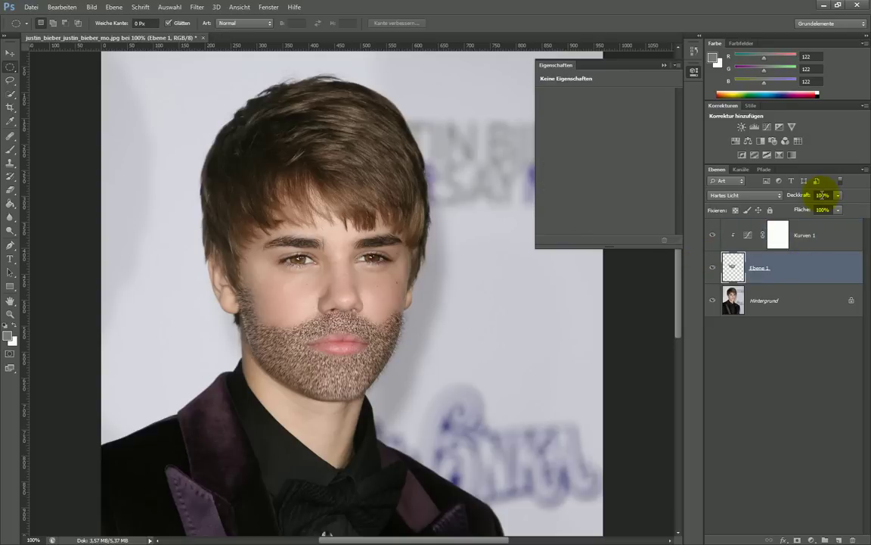
pyautogui.click(794, 196)
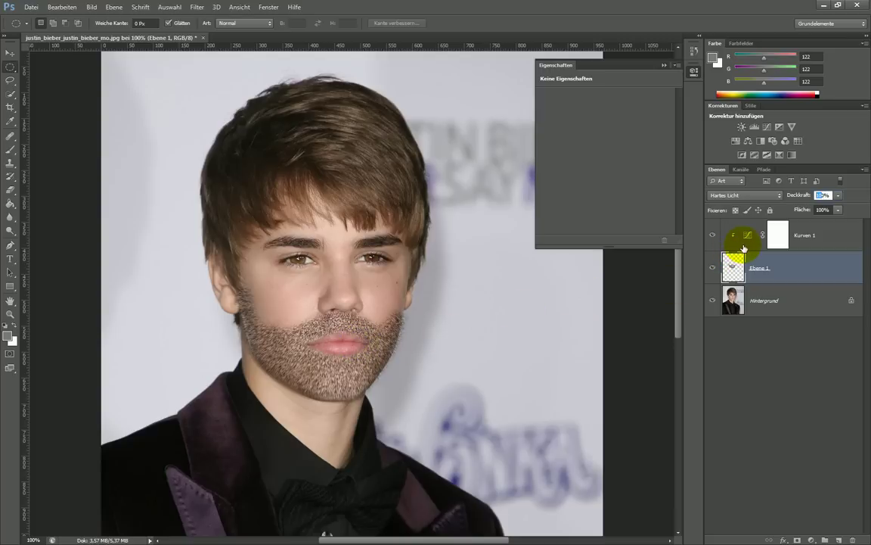
pyautogui.write('50')
pyautogui.press('Return')
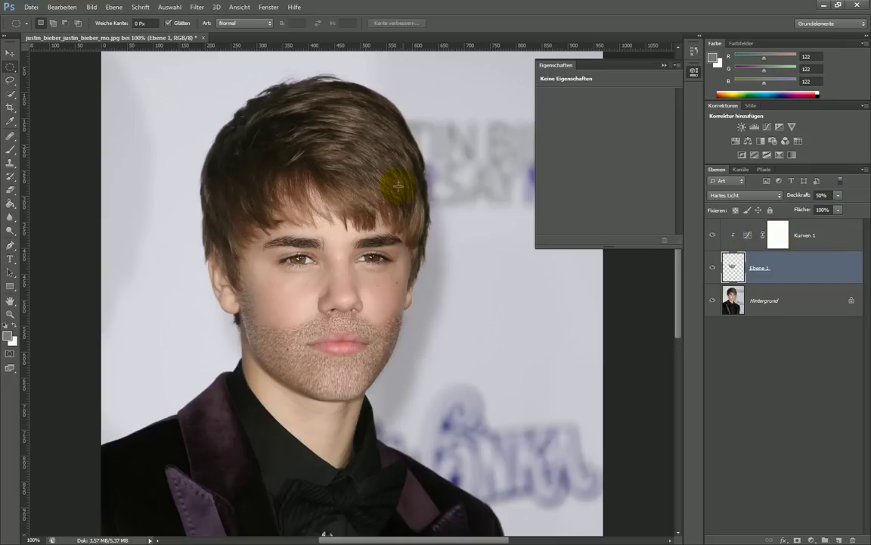
pyautogui.hotkey('ctrl', '+')
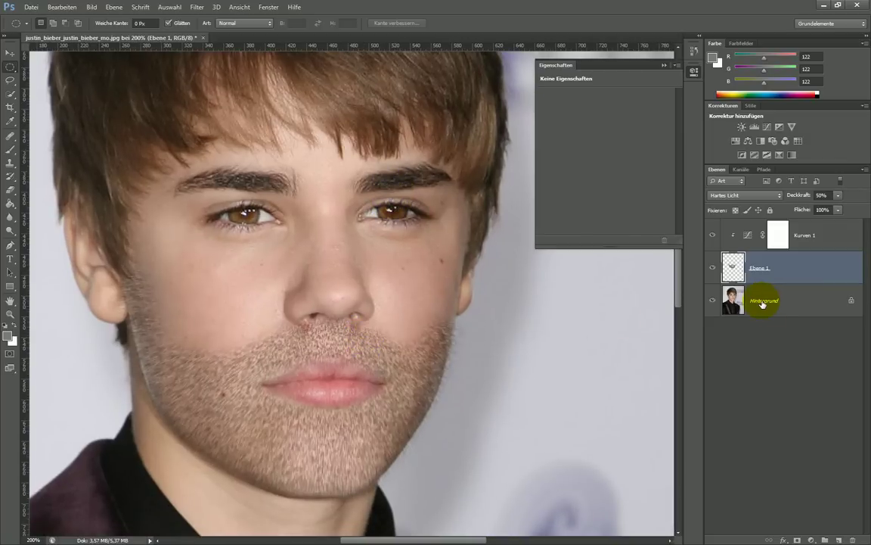
# Add a layer mask to Ebene 1 and paint black over stubble past the right jawline, cheek and sideburn
pyautogui.click(797, 540)
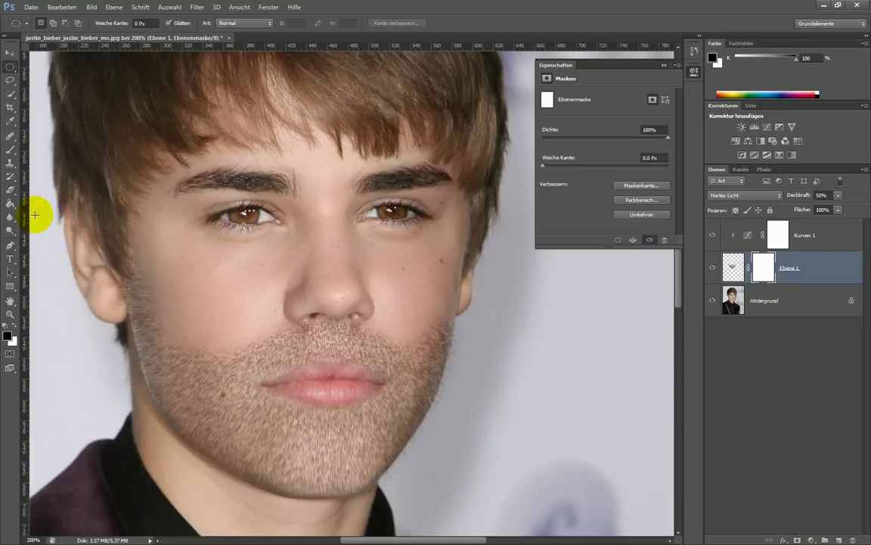
pyautogui.click(11, 149)
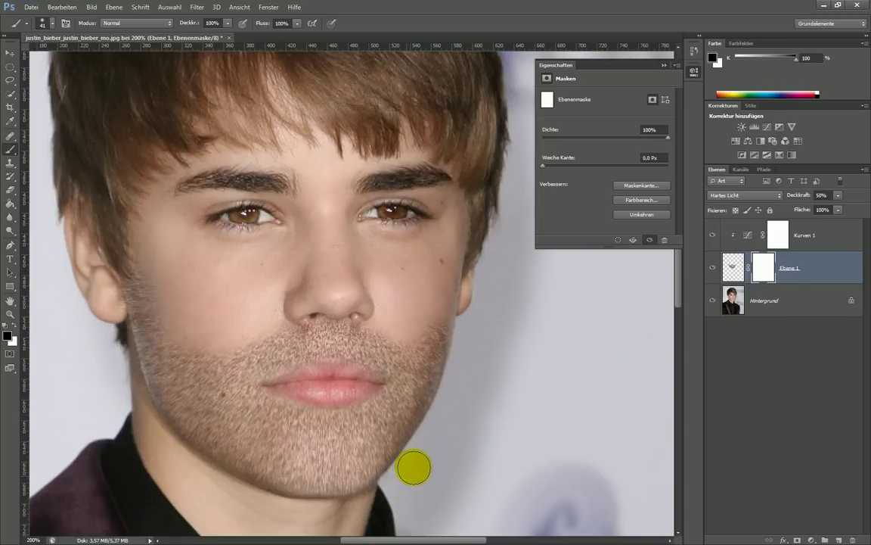
pyautogui.moveTo(443, 420)
pyautogui.mouseDown()
pyautogui.moveTo(426, 300)
pyautogui.moveTo(414, 337)
pyautogui.moveTo(304, 314)
pyautogui.moveTo(356, 309)
pyautogui.moveTo(345, 304)
pyautogui.moveTo(299, 304)
pyautogui.mouseUp()
pyautogui.moveTo(228, 338)
pyautogui.mouseDown()
pyautogui.moveTo(189, 338)
pyautogui.moveTo(297, 406)
pyautogui.moveTo(297, 392)
pyautogui.moveTo(278, 385)
pyautogui.moveTo(313, 396)
pyautogui.moveTo(369, 391)
pyautogui.moveTo(320, 367)
pyautogui.moveTo(327, 363)
pyautogui.moveTo(269, 392)
pyautogui.mouseUp()
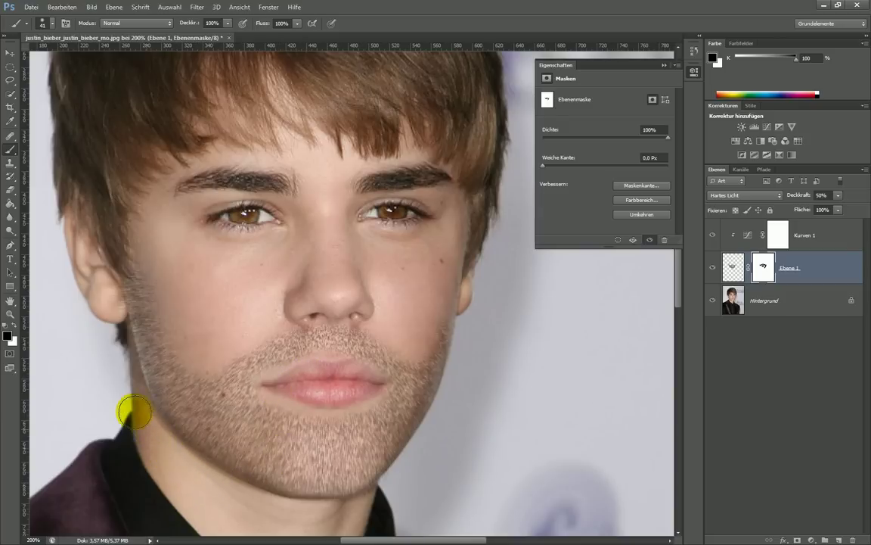
pyautogui.moveTo(113, 340); pyautogui.dragTo(101, 292)
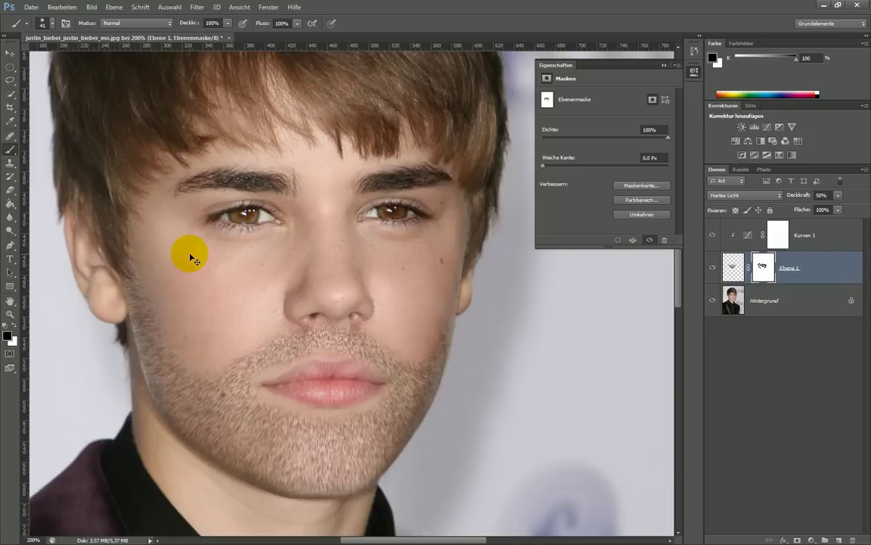
pyautogui.hotkey('ctrl', '-')
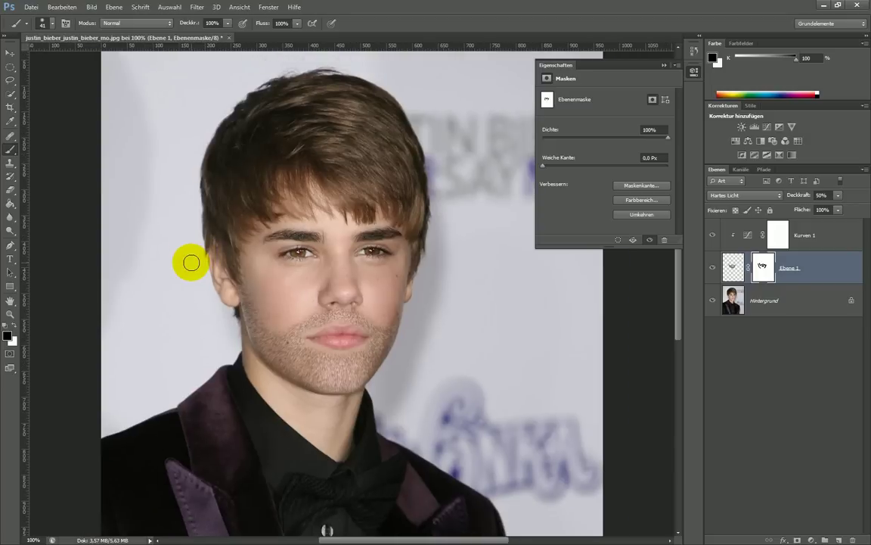
# Paint white on the beard mask to restore chin stubble, then toggle Ebene 1 off and on to compare
pyautogui.click(14, 324)
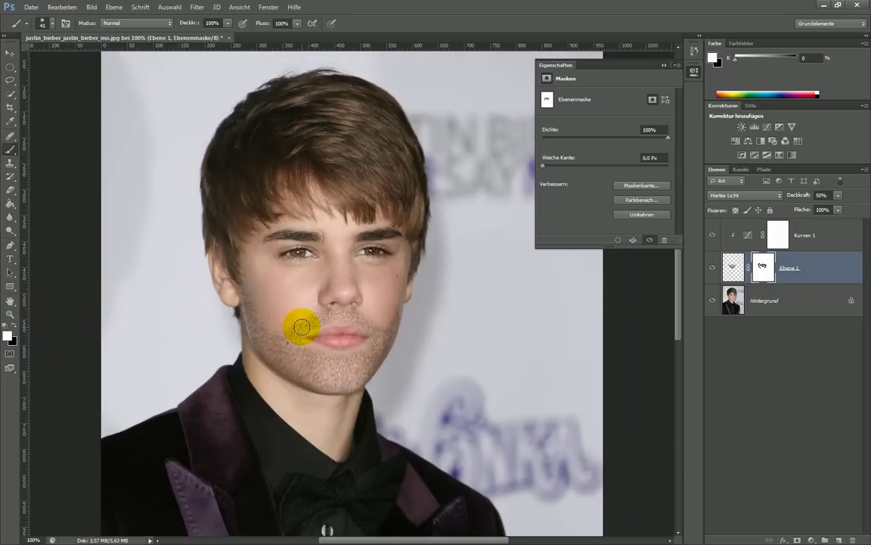
pyautogui.moveTo(302, 327); pyautogui.dragTo(310, 352)
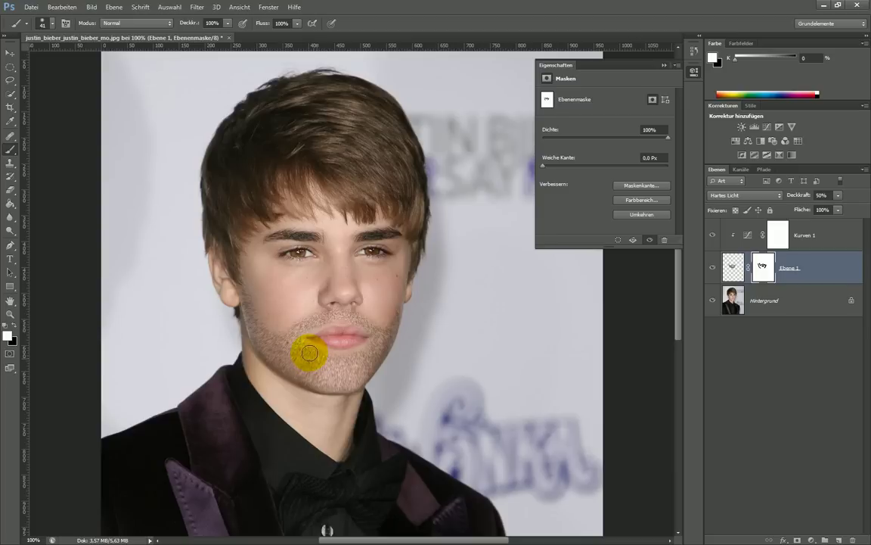
pyautogui.click(713, 270)
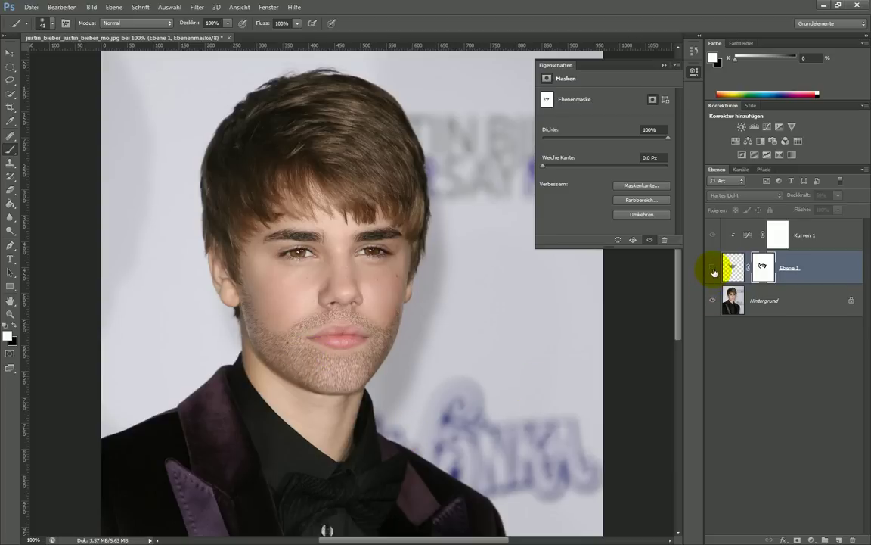
pyautogui.click(713, 269)
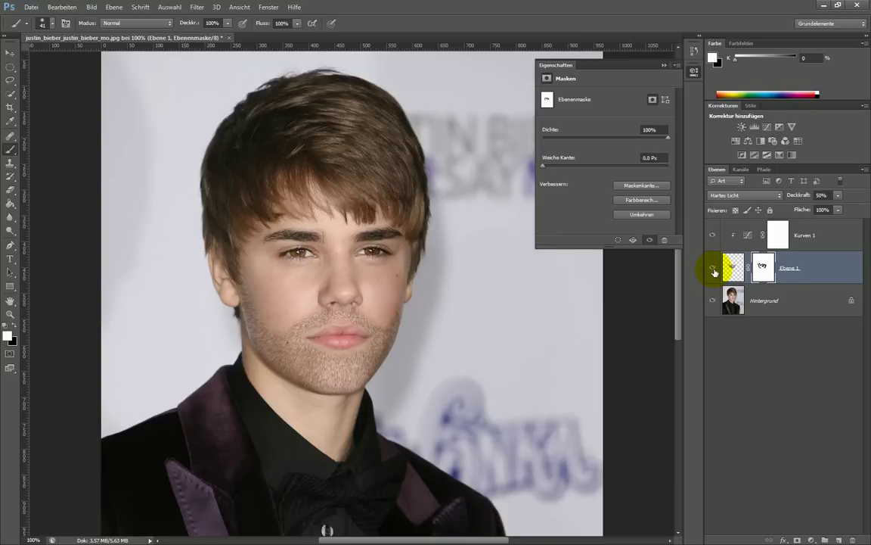
pyautogui.click(695, 71)
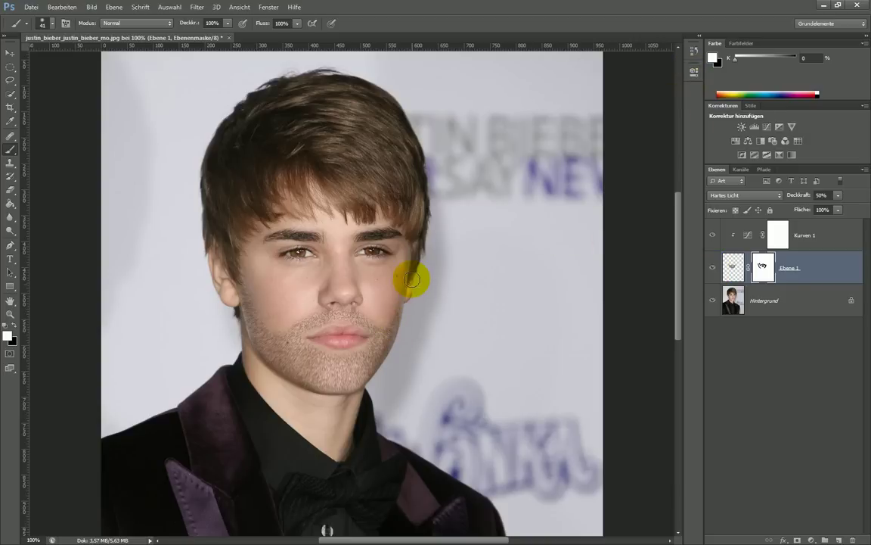